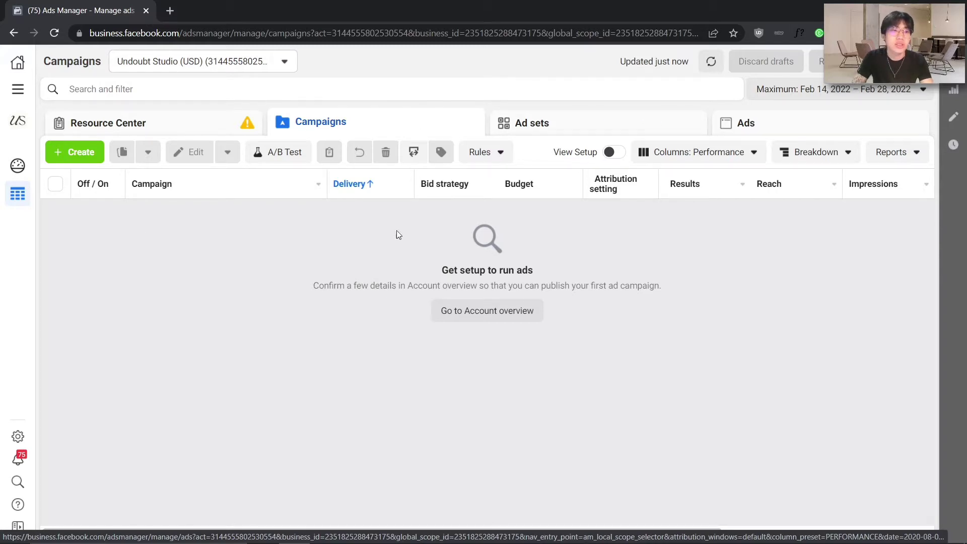
Open the business settings from the list of all business tools.
left_click(17, 89)
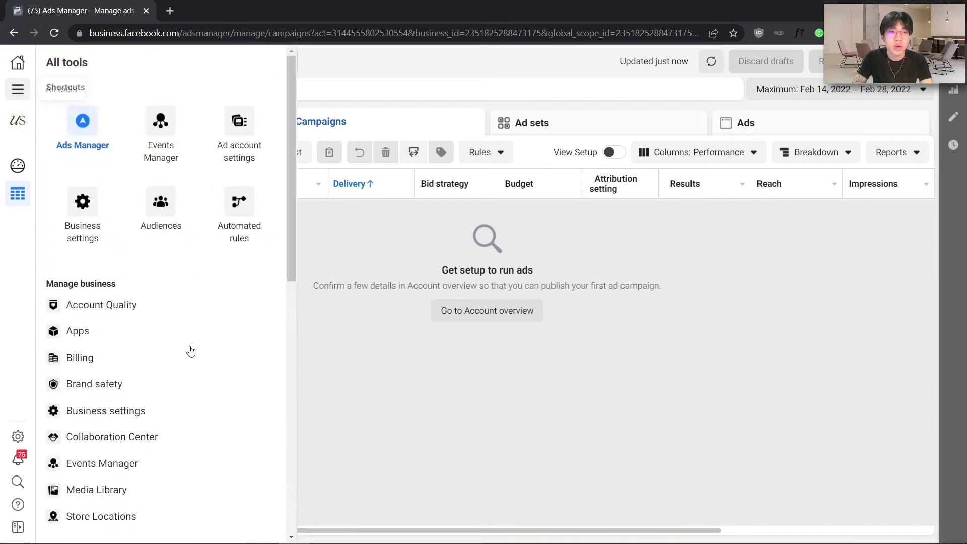
scroll(190, 351, "down", 2)
scroll(172, 380, "up", 2)
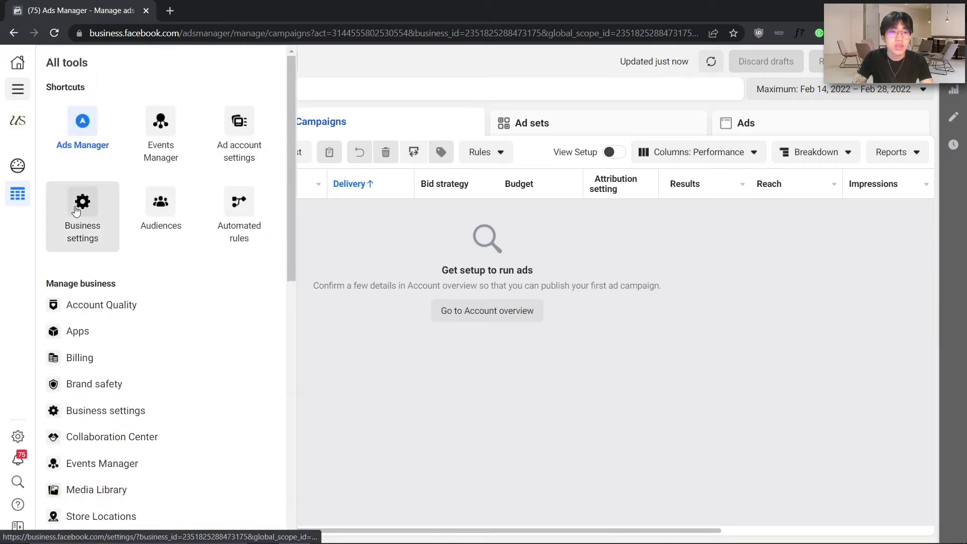
left_click(76, 211)
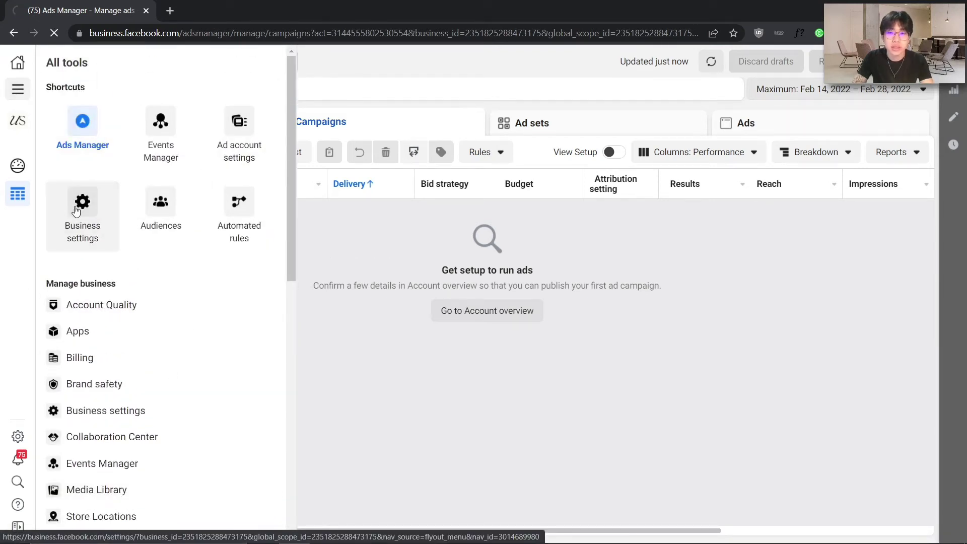
Open the business info, review the business details, and view the details of the business verification status.
scroll(137, 292, "up", 4)
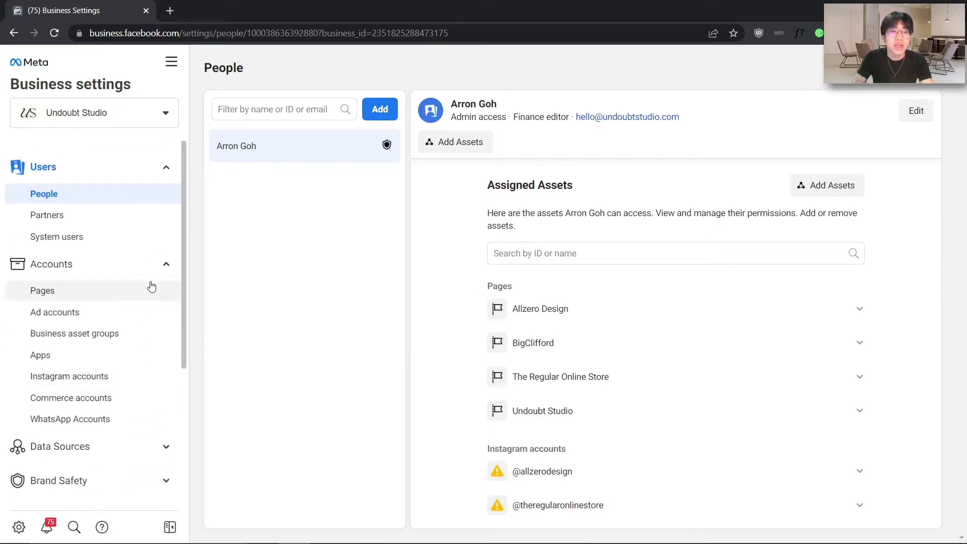
scroll(43, 351, "down", 4)
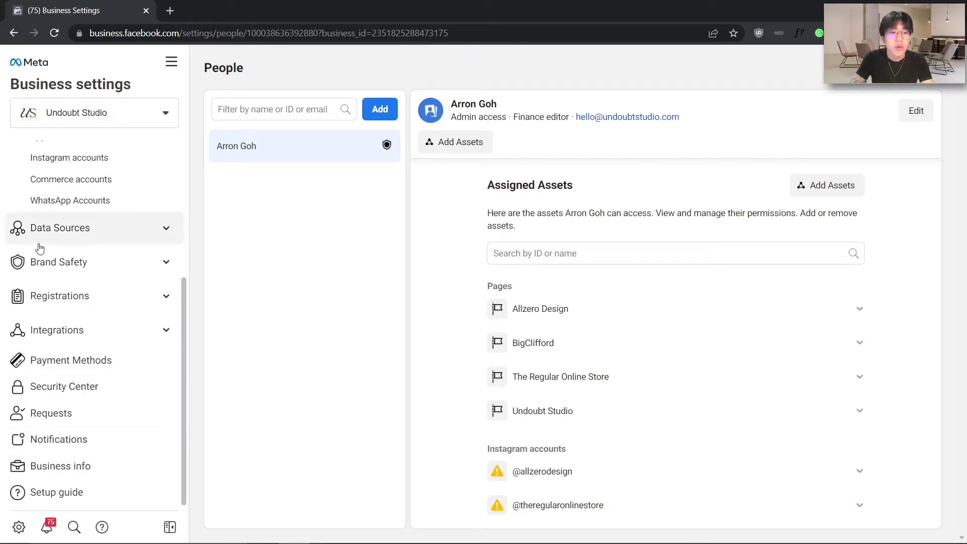
left_click(73, 472)
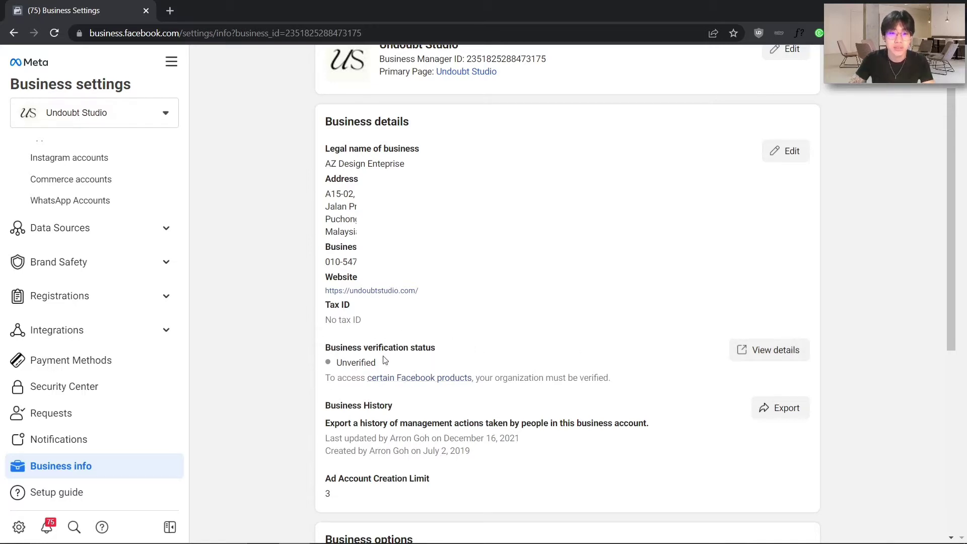
scroll(566, 369, "down", 4)
scroll(600, 376, "up", 4)
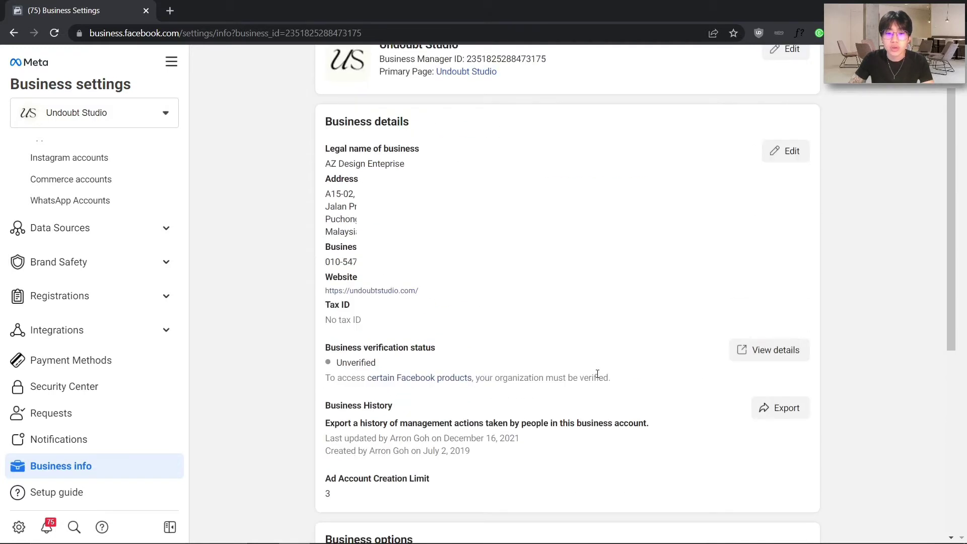
left_click(743, 356)
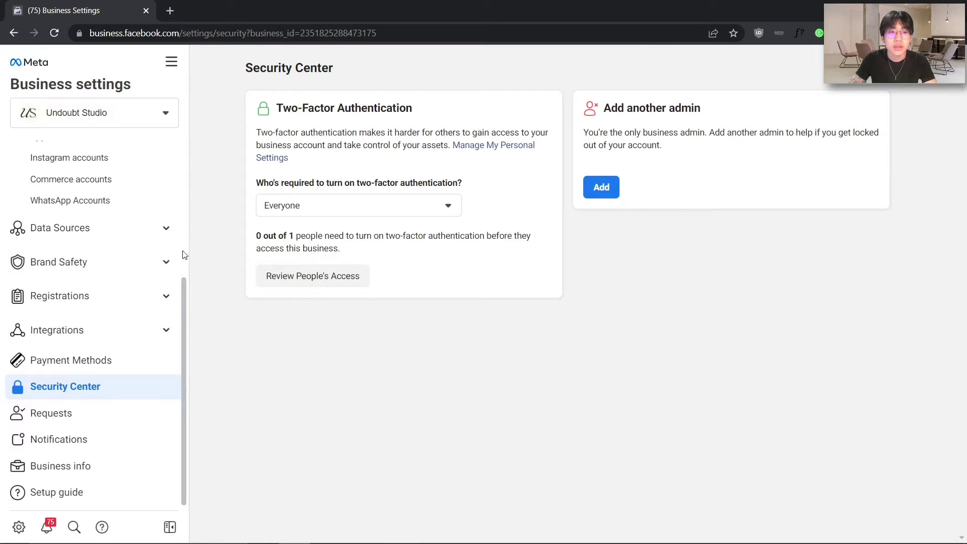
Open the domains under Brand Safety and check the option for adding a domain.
left_click(72, 262)
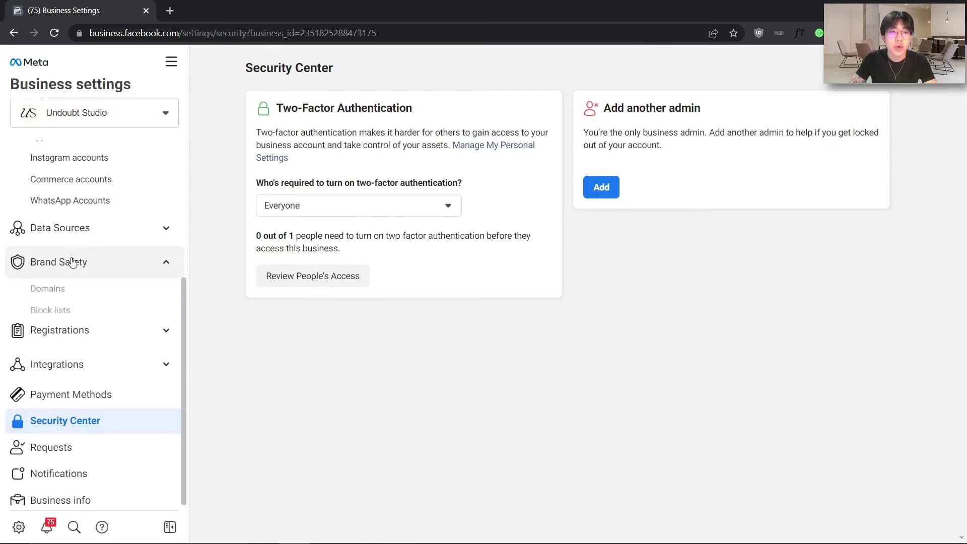
left_click(65, 288)
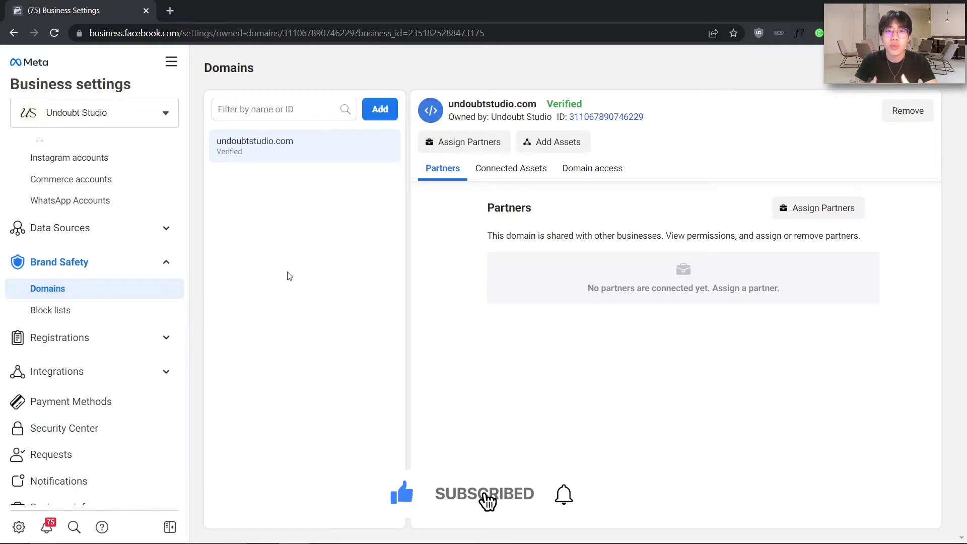
left_click(382, 109)
left_click(604, 152)
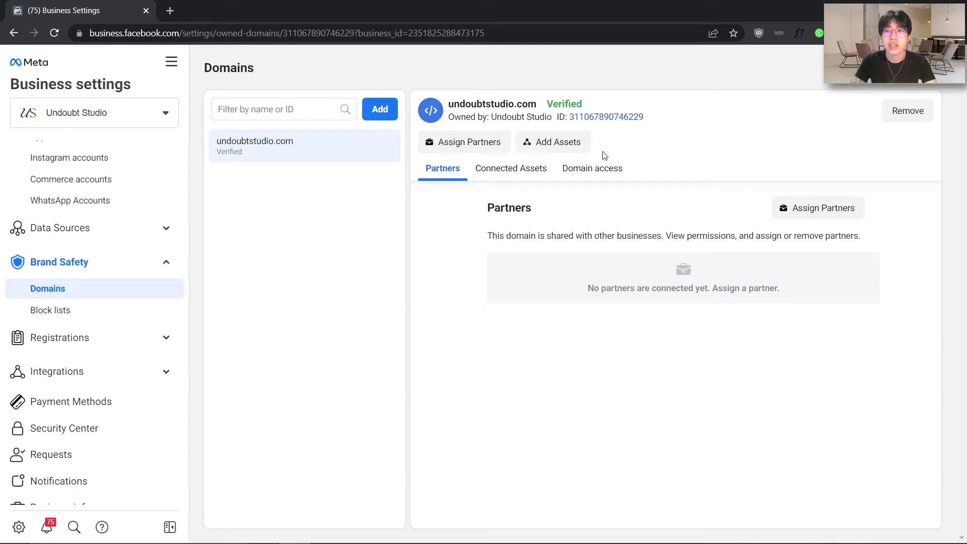
Look through the remaining business settings categories and open Account Quality.
scroll(155, 419, "up", 4)
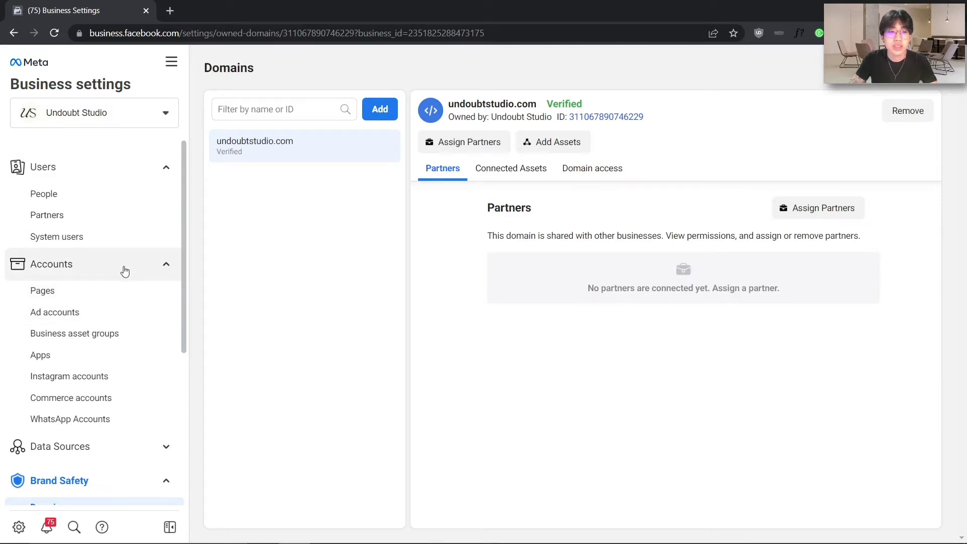
scroll(118, 340, "down", 1)
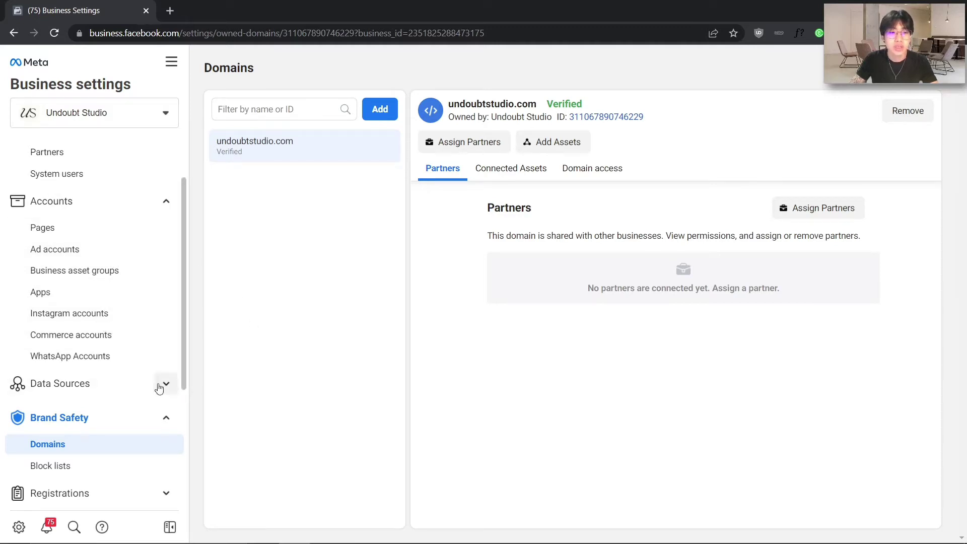
scroll(126, 381, "down", 4)
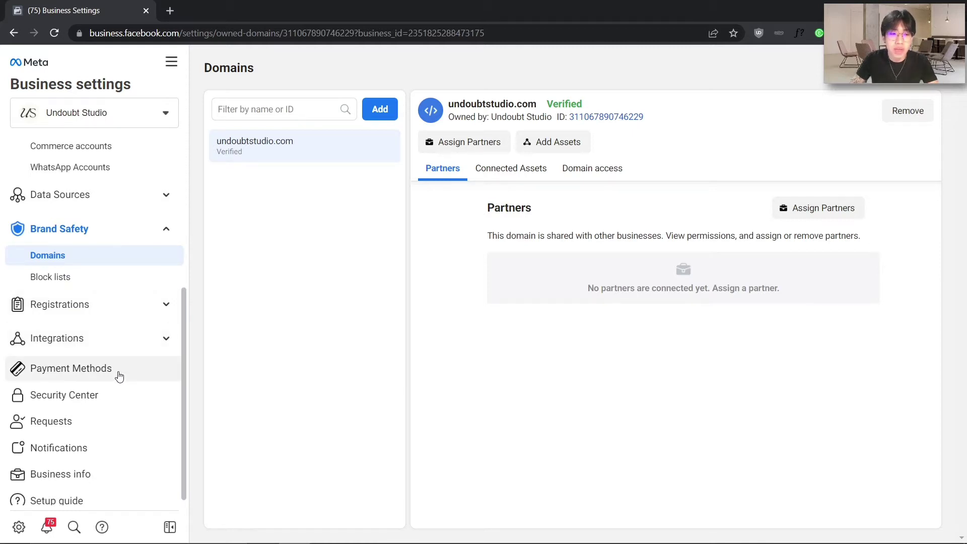
scroll(169, 403, "down", 1)
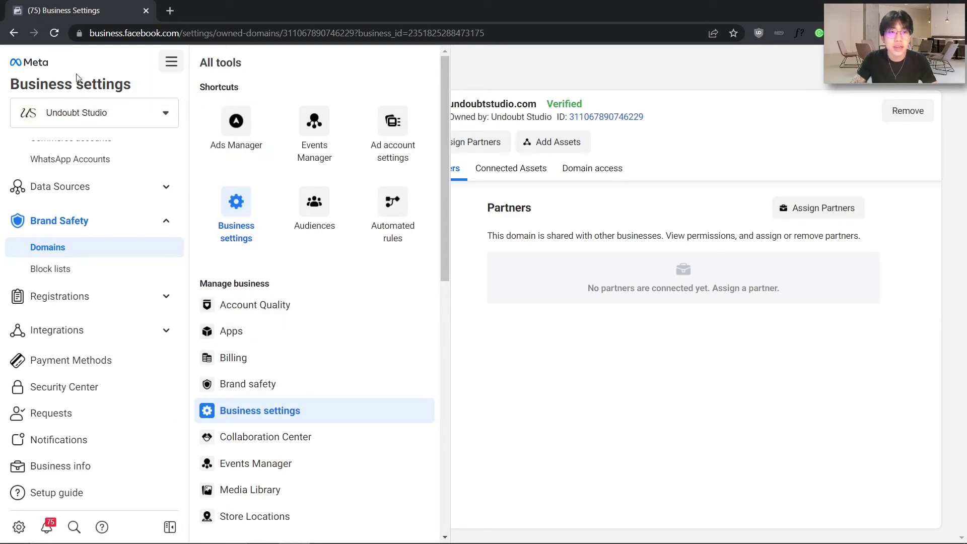
left_click(273, 308)
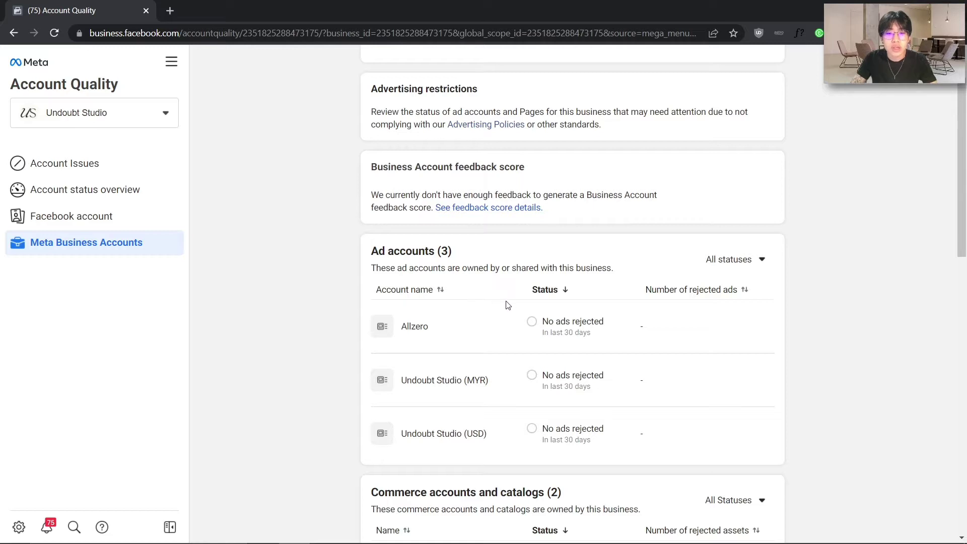
Examine the advertising restrictions, ad account statuses, and commerce accounts and catalogs of the business account.
scroll(504, 302, "up", 1)
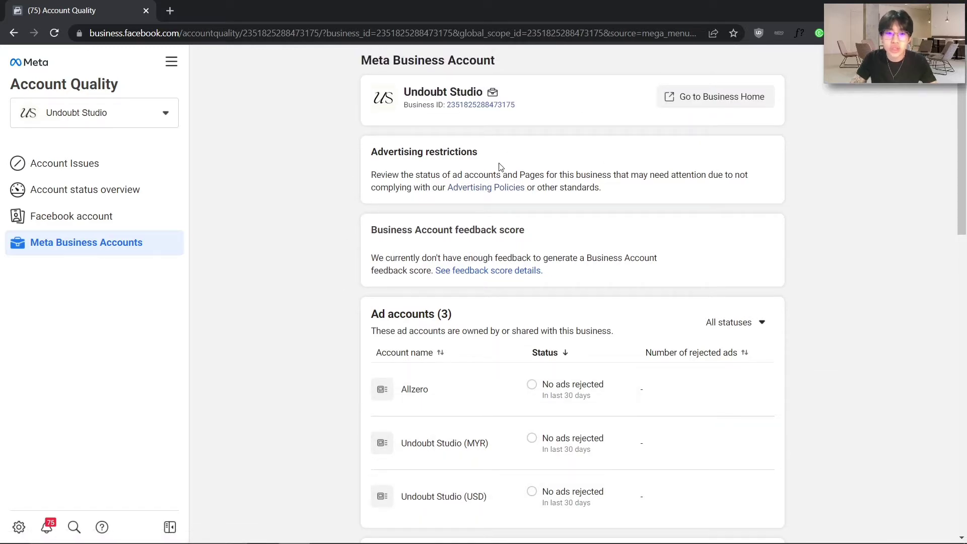
scroll(573, 329, "down", 1)
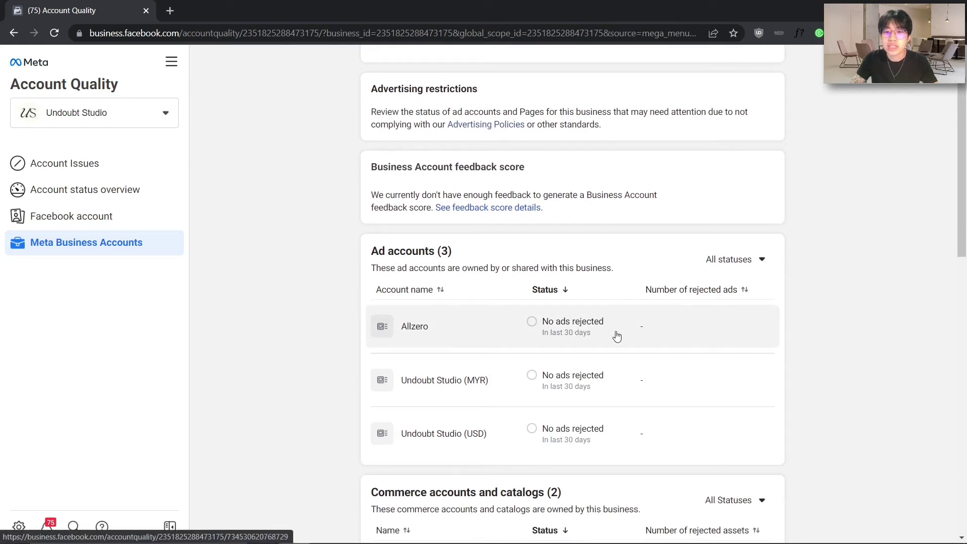
scroll(616, 335, "down", 1)
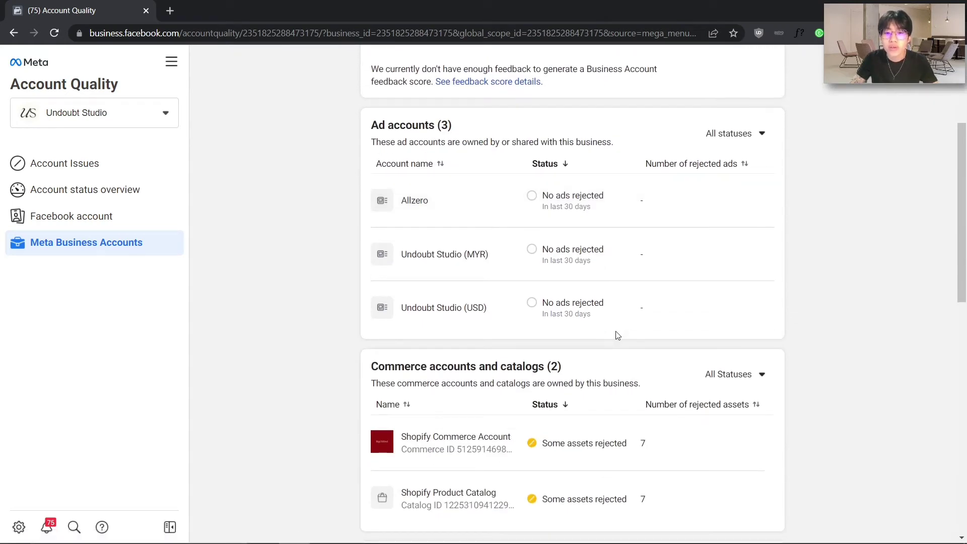
scroll(617, 335, "up", 1)
scroll(617, 335, "up", 1)
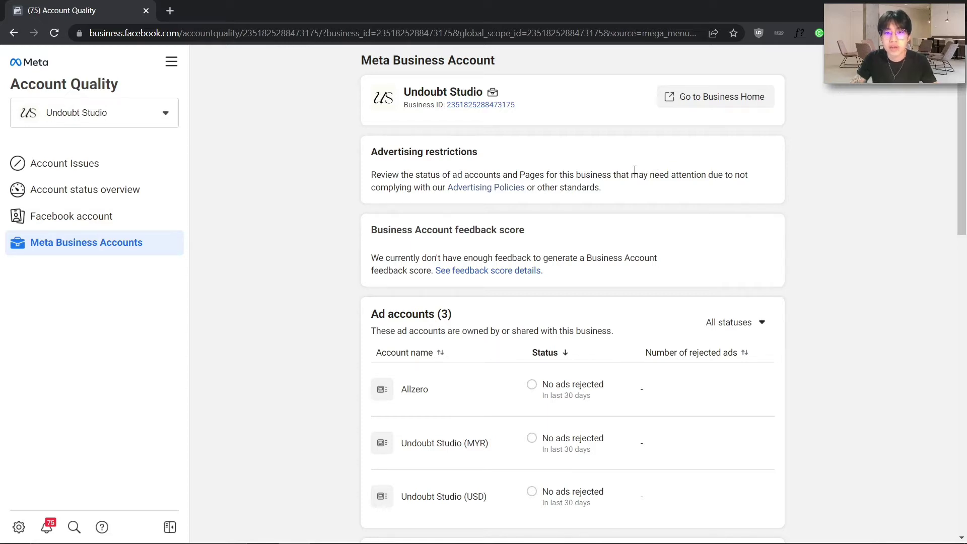
Open the Advertising Policies and skim the sections on rejected ads, prohibited content, restricted content, video ads and targeting.
left_click(493, 189)
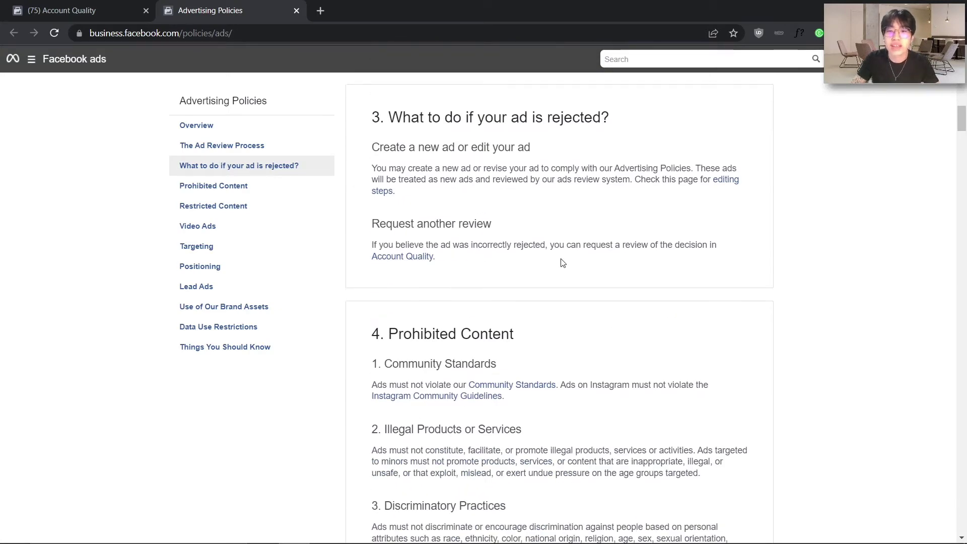
scroll(562, 262, "down", 20)
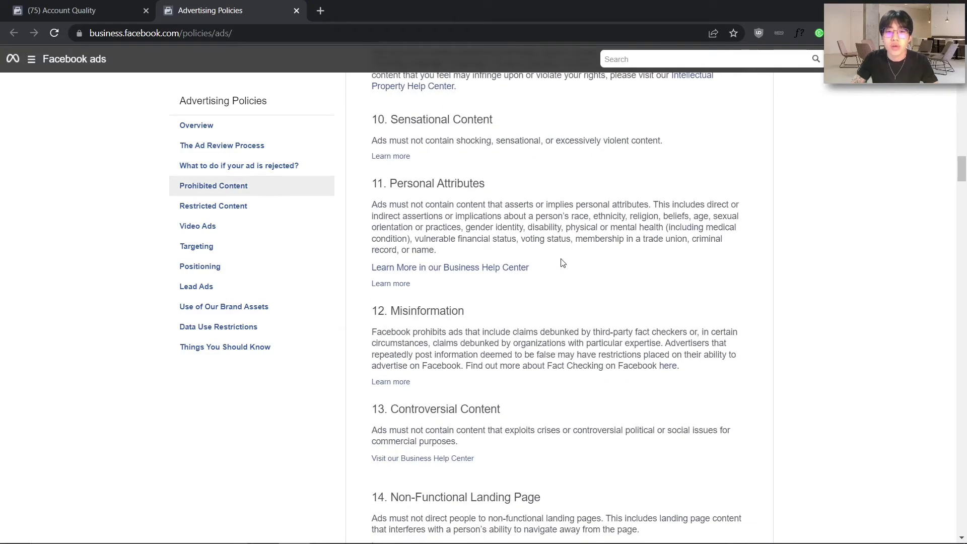
scroll(563, 262, "down", 15)
scroll(539, 282, "up", 6)
scroll(524, 297, "down", 20)
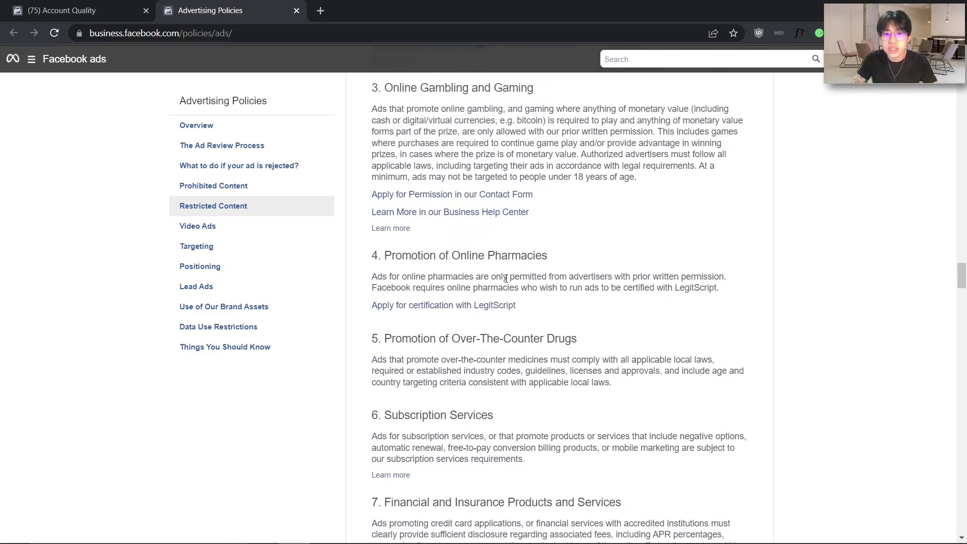
scroll(515, 303, "down", 20)
scroll(512, 313, "up", 7)
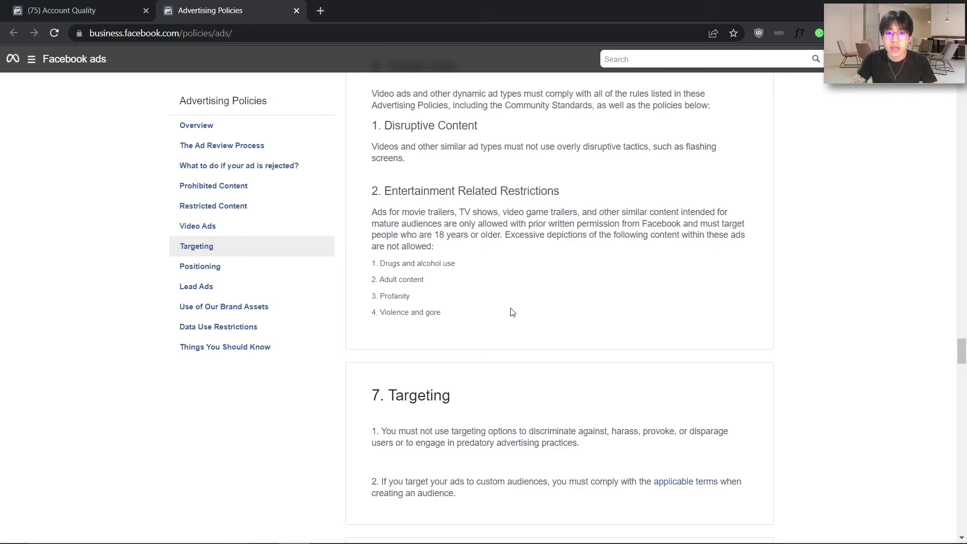
scroll(519, 332, "up", 20)
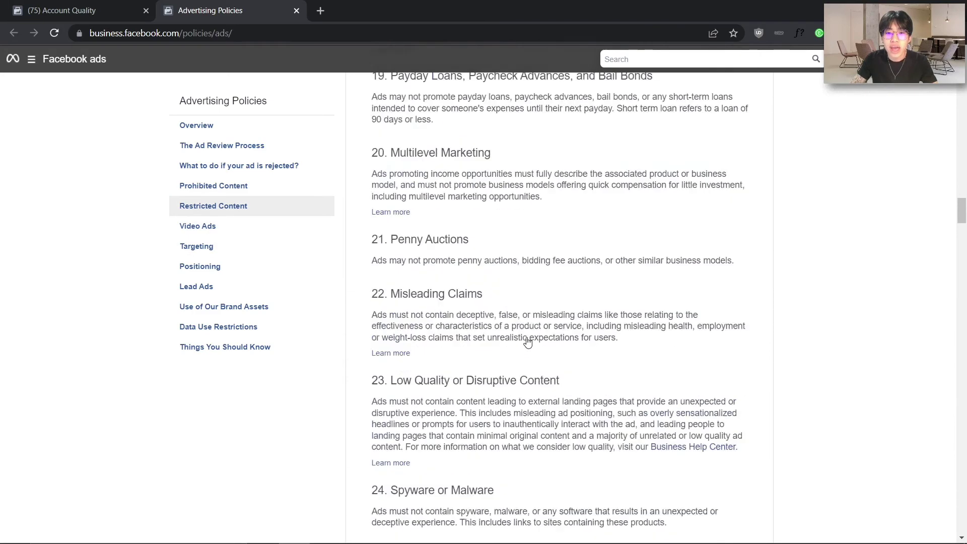
scroll(528, 342, "up", 4)
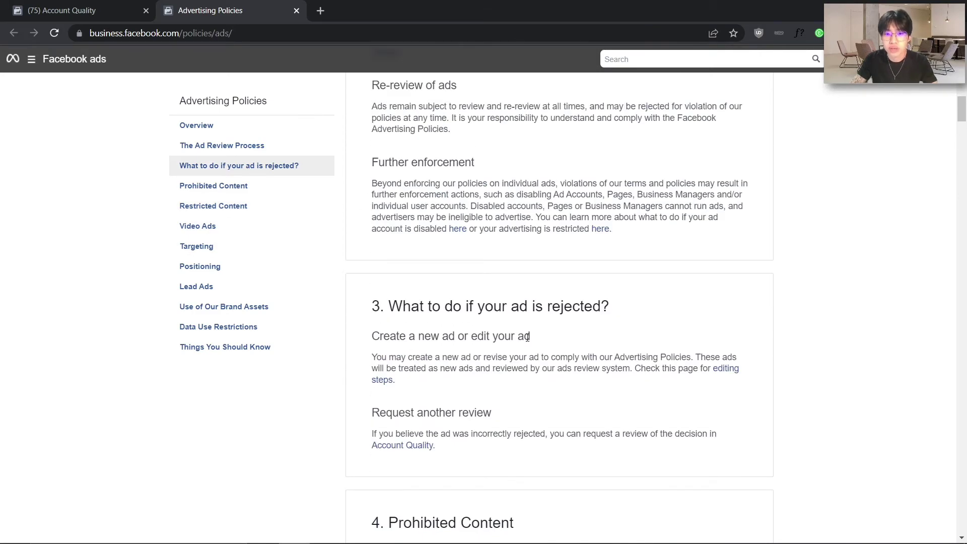
scroll(529, 341, "up", 8)
scroll(529, 341, "up", 5)
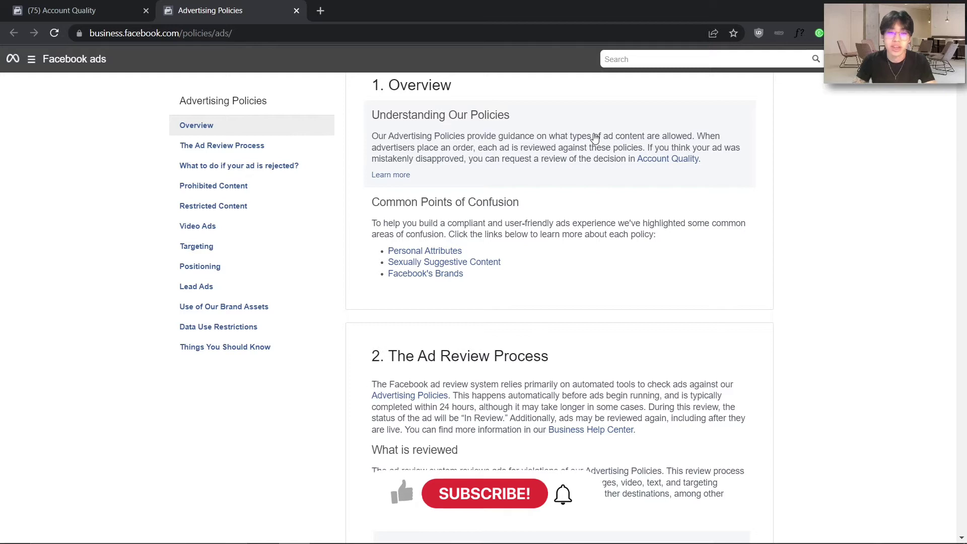
Return to Account Quality and open the Undoubt Studio (USD) ad account to examine its rejected ads and review requests.
left_click(76, 10)
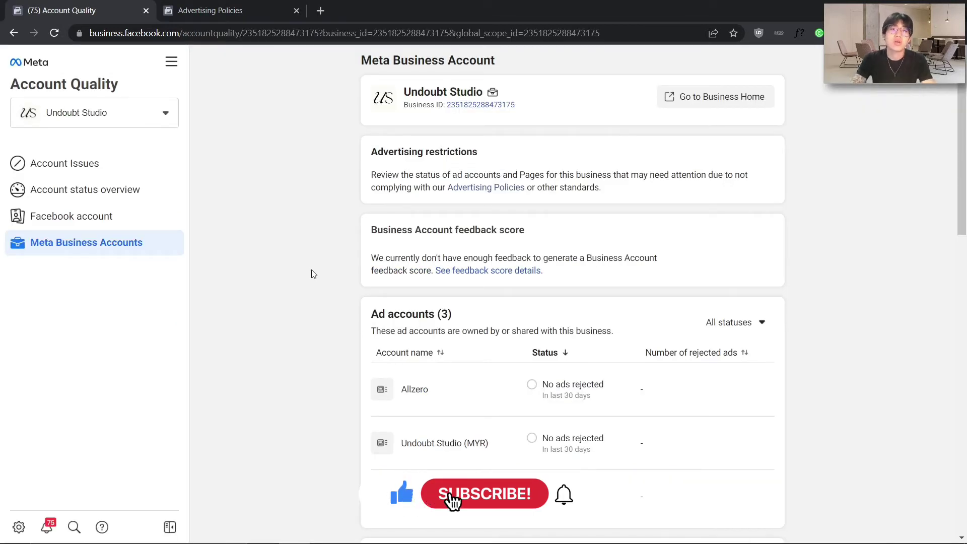
scroll(372, 348, "down", 1)
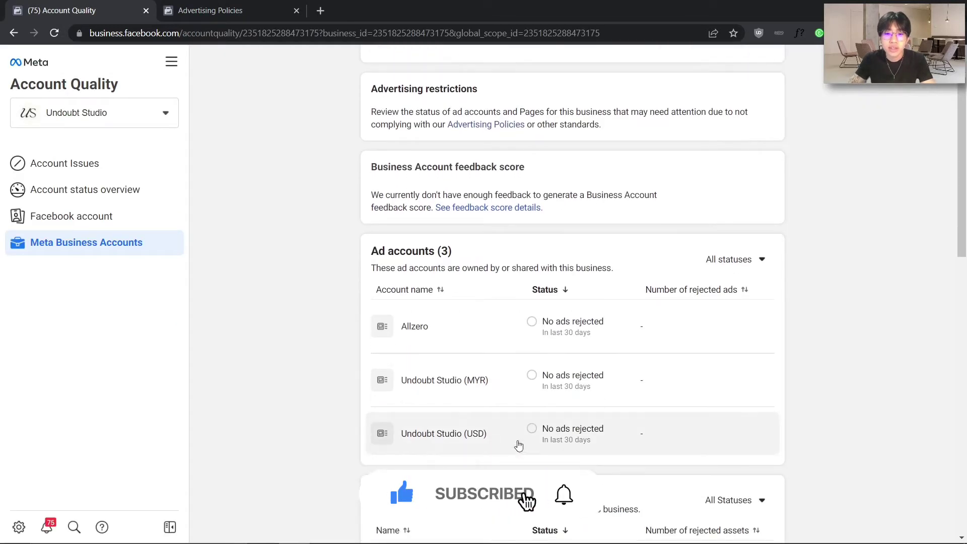
left_click(442, 433)
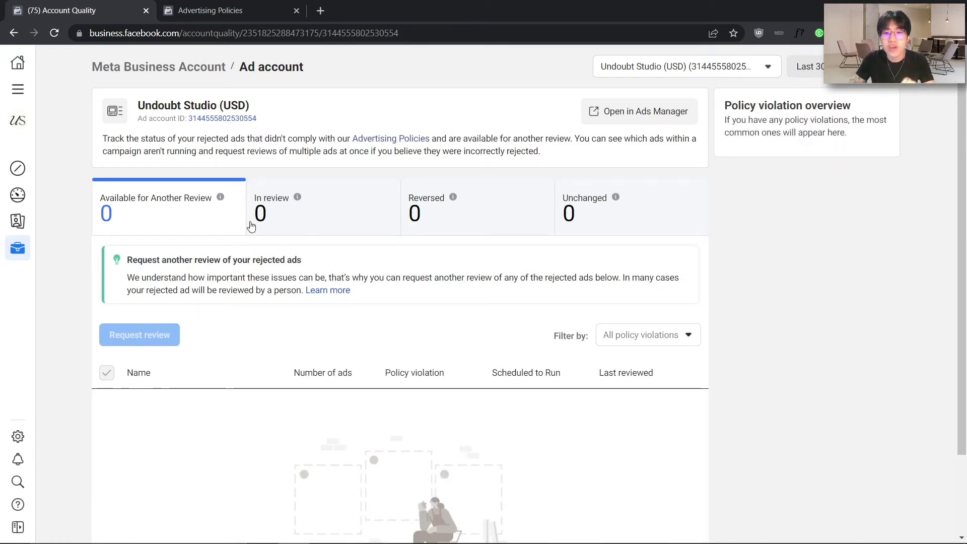
scroll(425, 366, "down", 2)
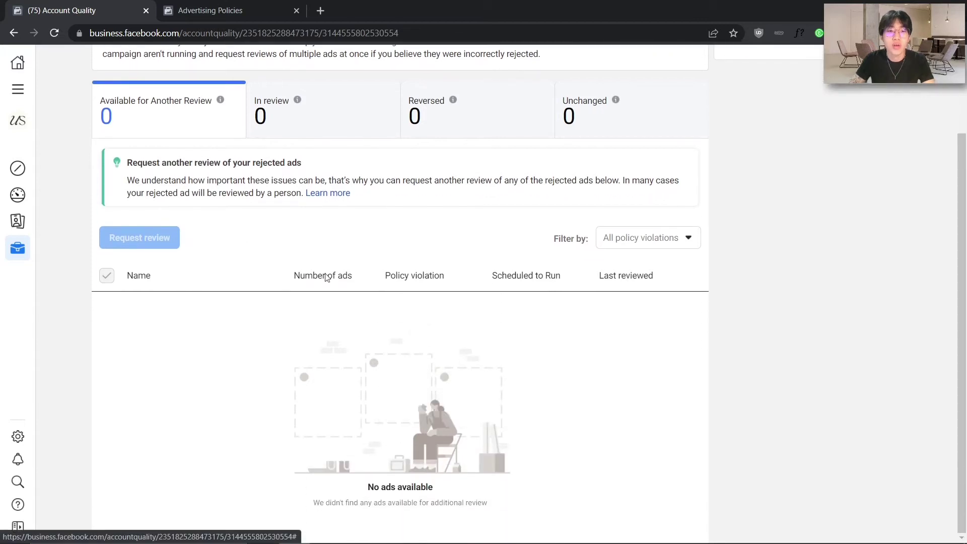
scroll(316, 322, "up", 1)
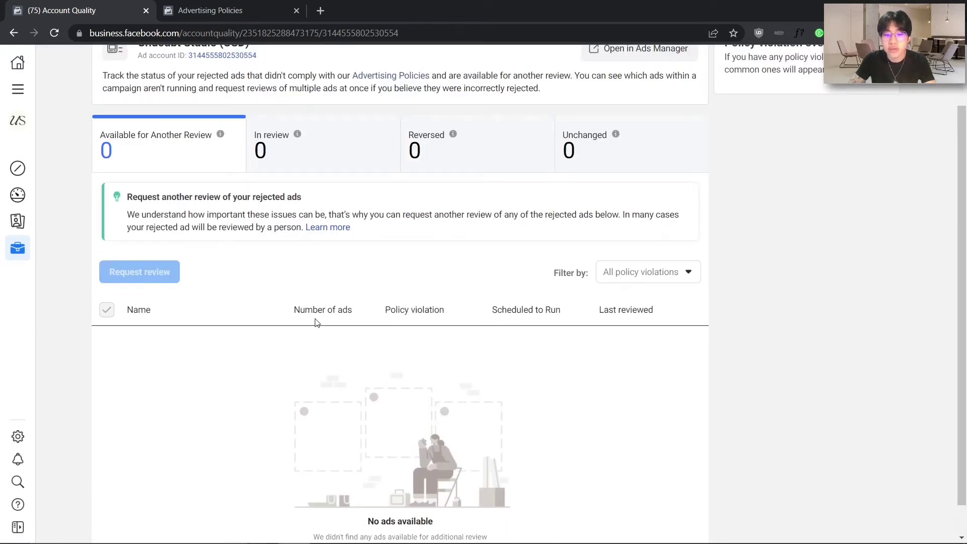
scroll(323, 327, "up", 2)
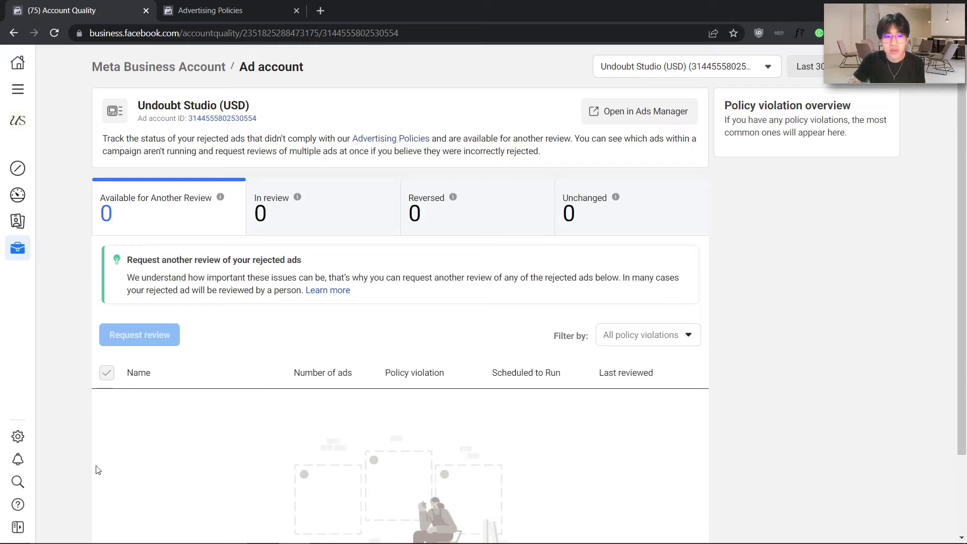
Open the help resources and look over the suggested topics, recommended articles and support team contact option.
left_click(17, 504)
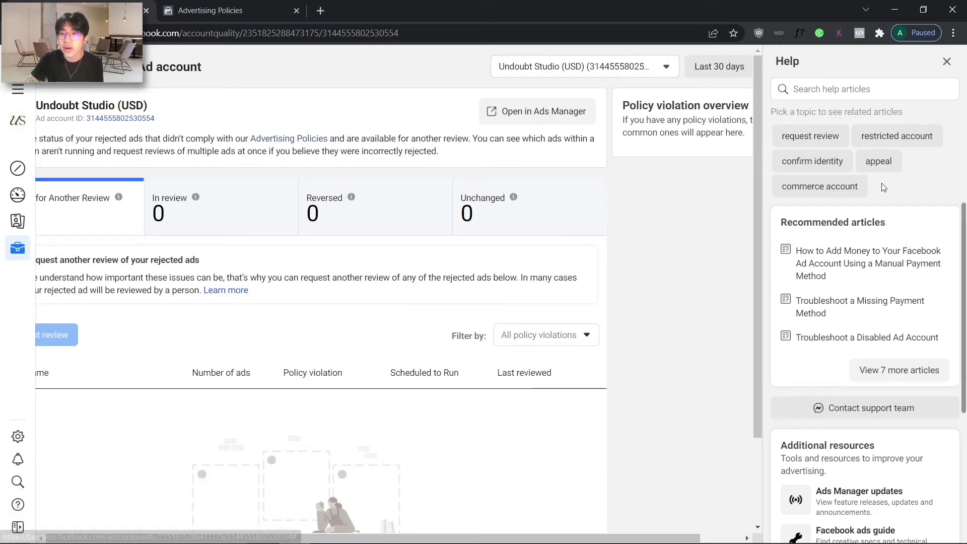
scroll(902, 363, "down", 1)
scroll(871, 360, "up", 1)
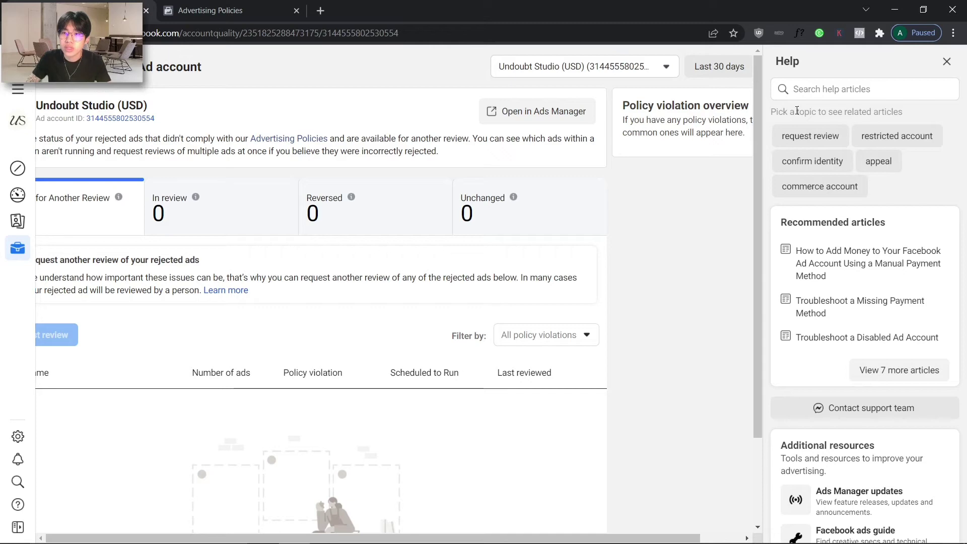
Look up the help topic "restricted account", skim the related articles, and return to the help overview.
left_click(911, 133)
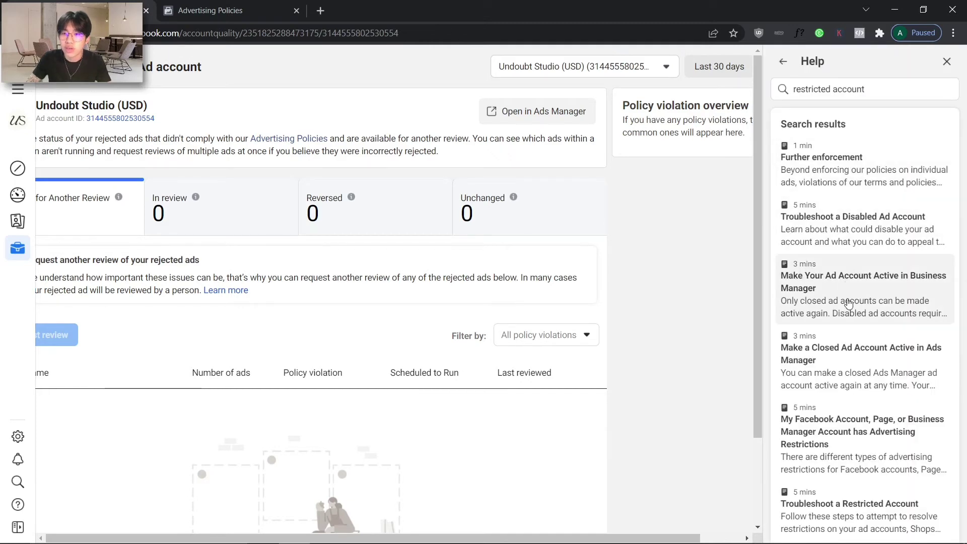
scroll(908, 440, "down", 5)
scroll(886, 252, "up", 5)
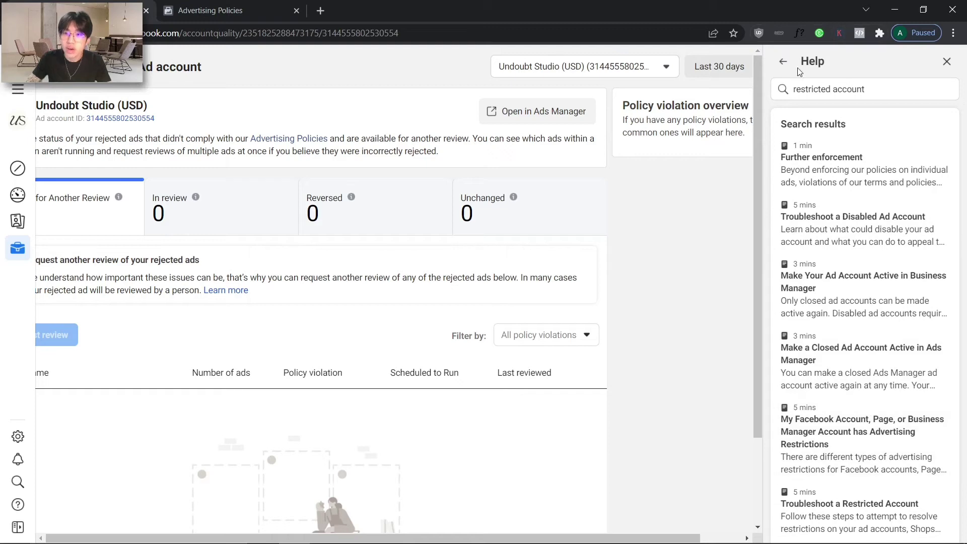
left_click(783, 61)
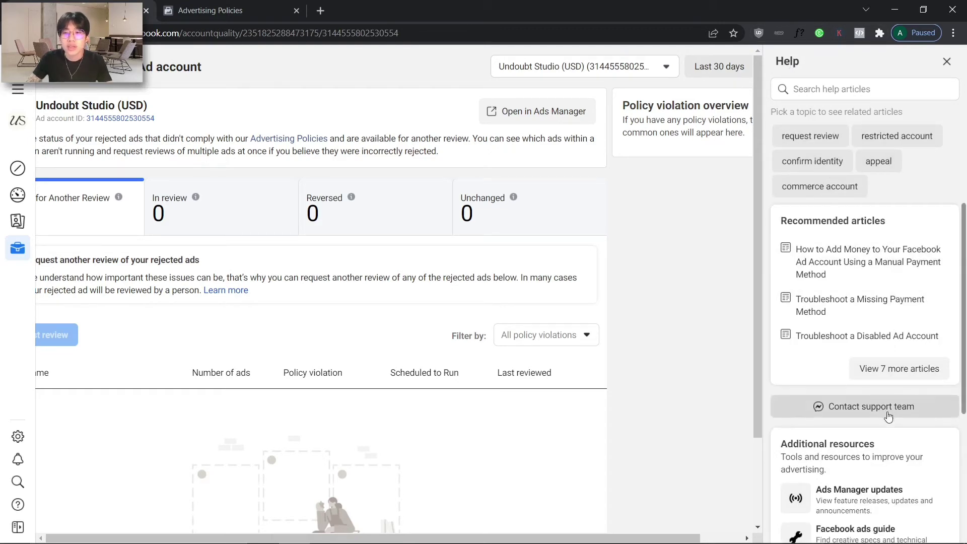
Start contacting the support team, choose "My ad account is disabled" as the issue, and review the help offered.
scroll(858, 414, "down", 3)
scroll(858, 414, "up", 3)
left_click(859, 413)
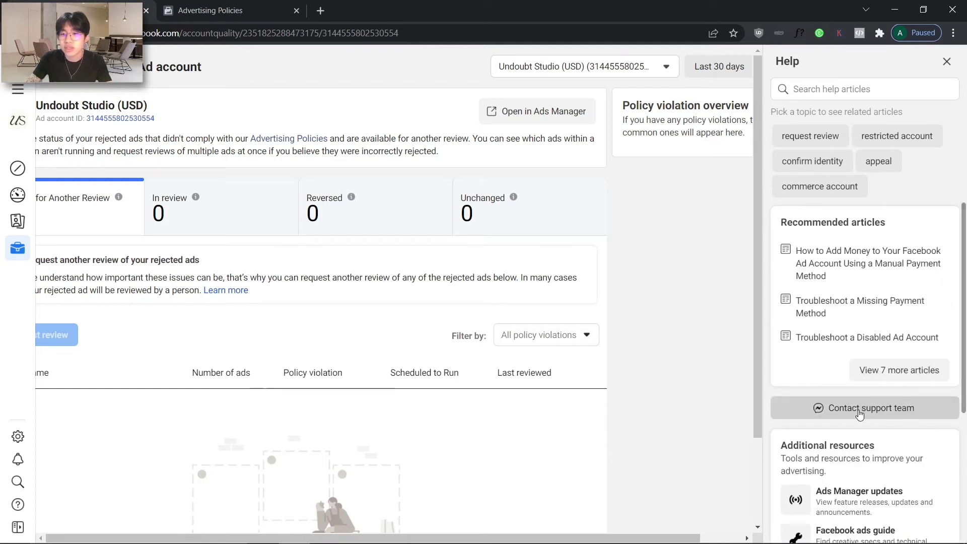
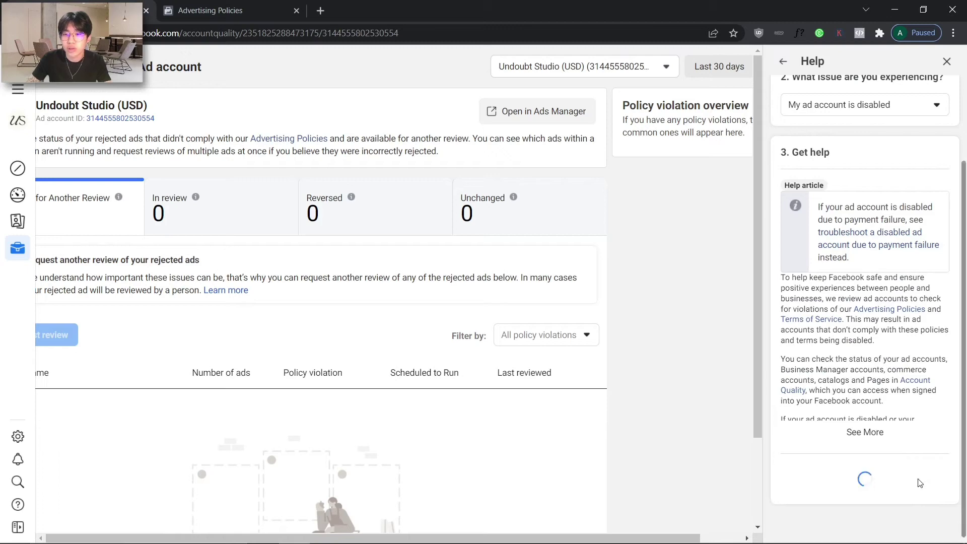
scroll(895, 319, "down", 3)
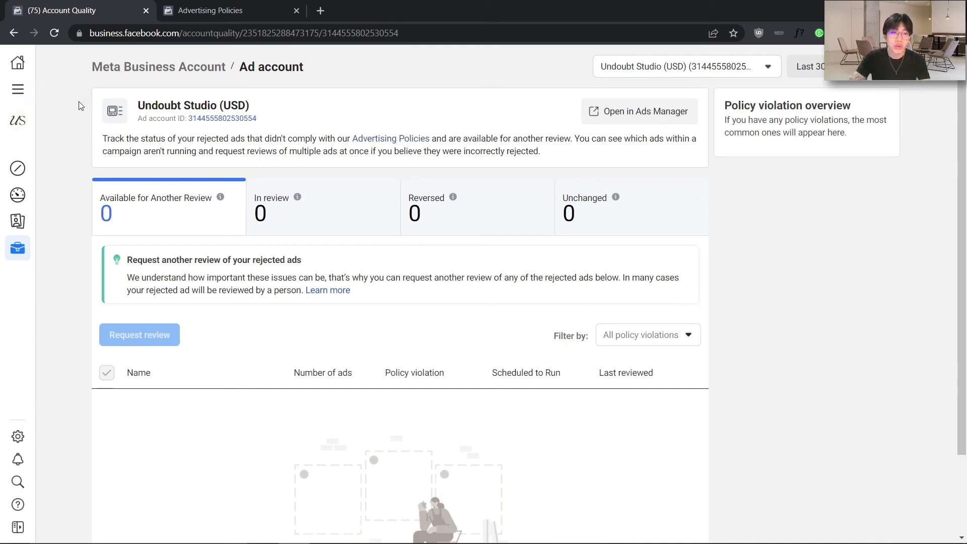
Go to the Business settings of Undoubt Studio and open its list of ad accounts.
mouse_move(35, 94)
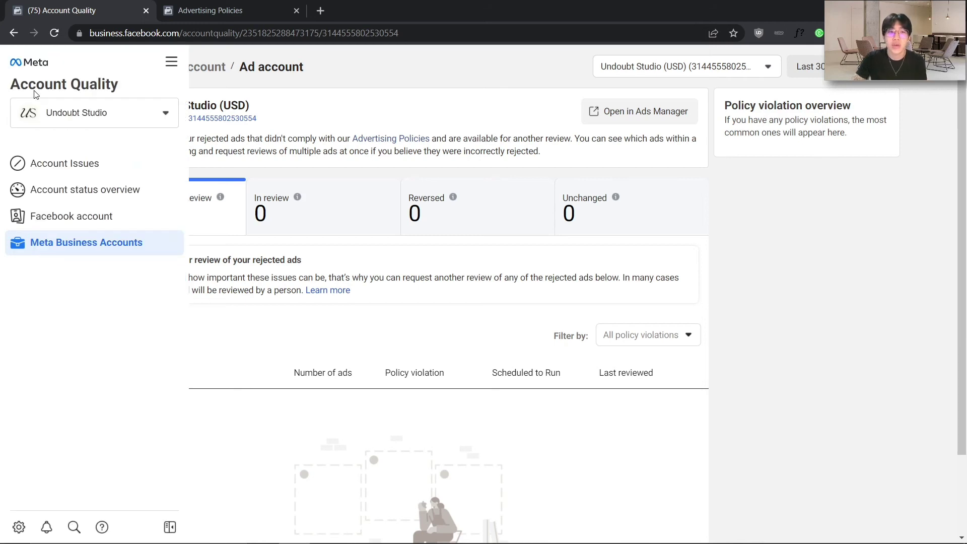
left_click(169, 63)
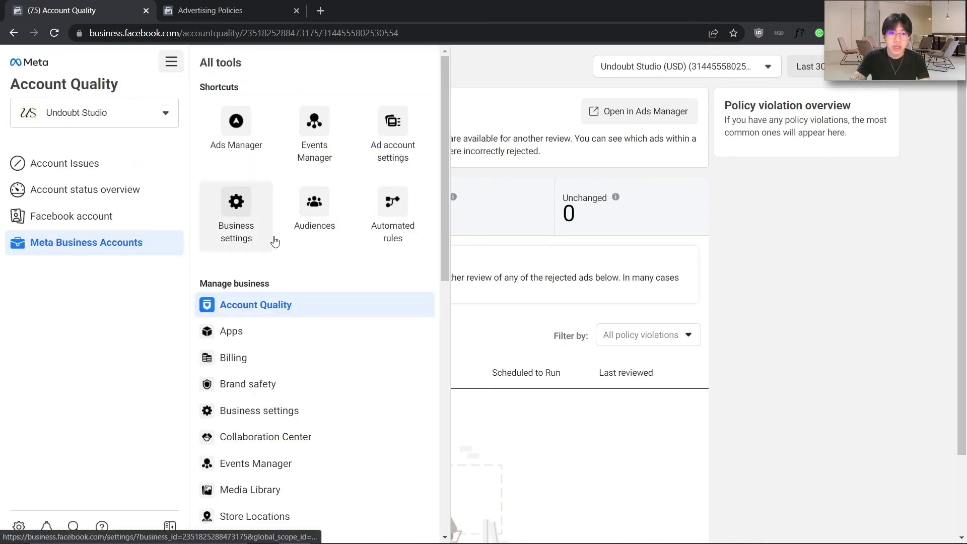
left_click(250, 208)
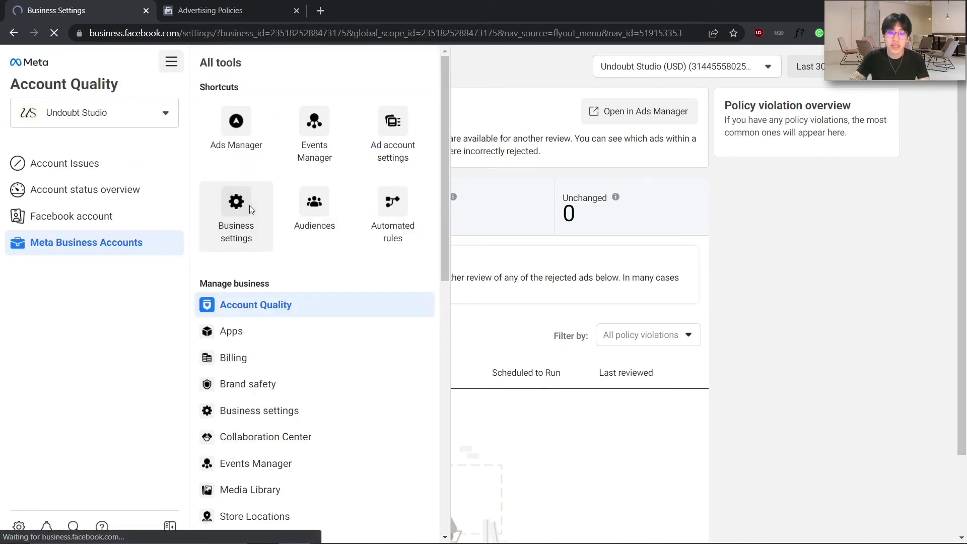
scroll(149, 334, "down", 2)
scroll(150, 335, "up", 4)
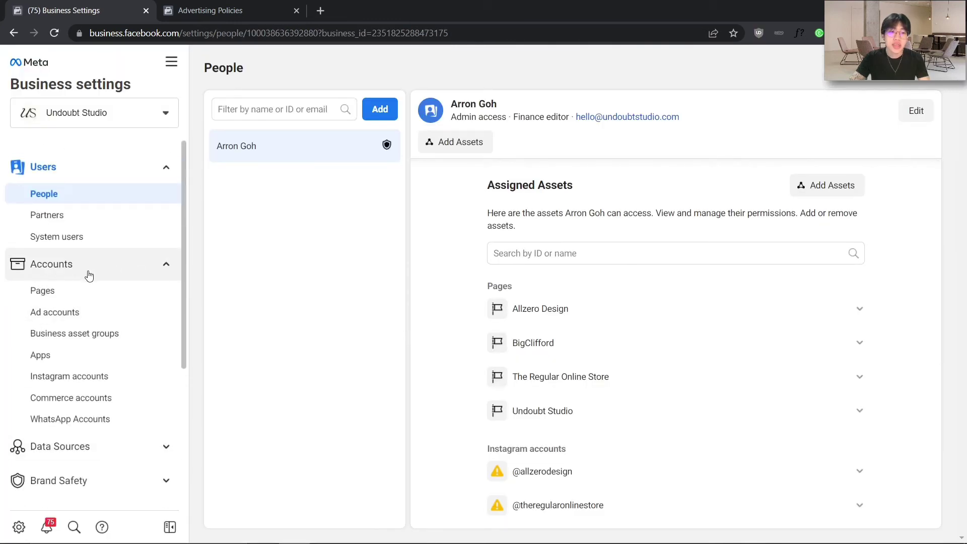
left_click(63, 312)
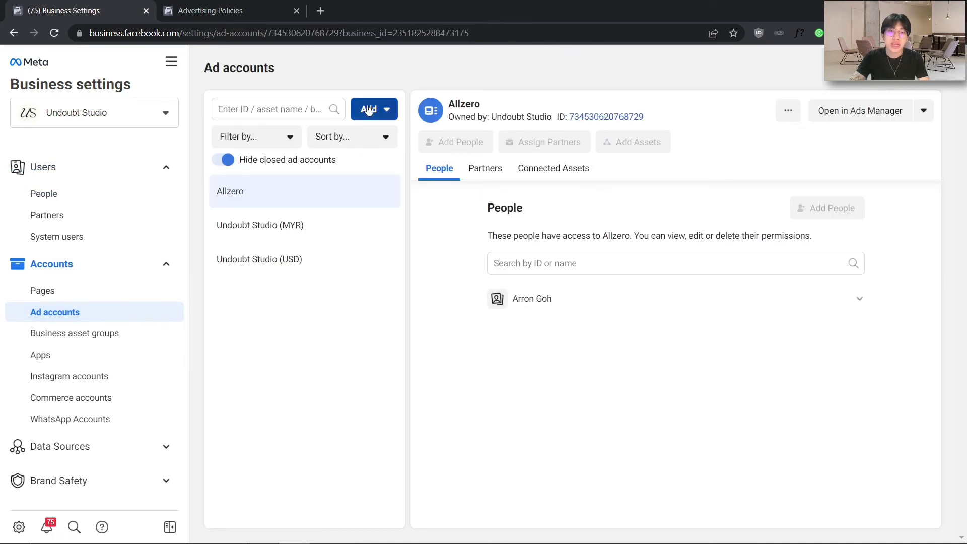
Examine the options for adding, requesting access to, or creating an ad account, and dismiss them without choosing one.
left_click(369, 111)
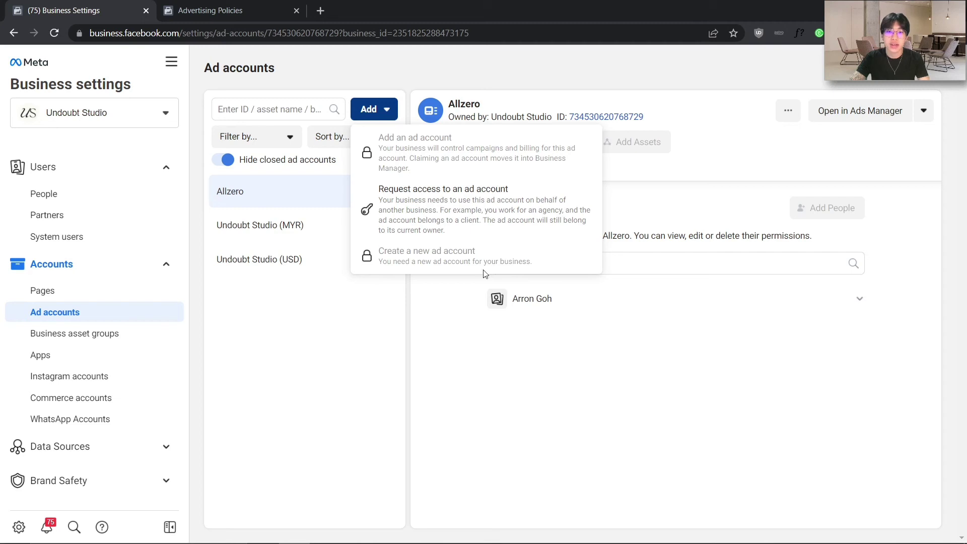
left_click(349, 353)
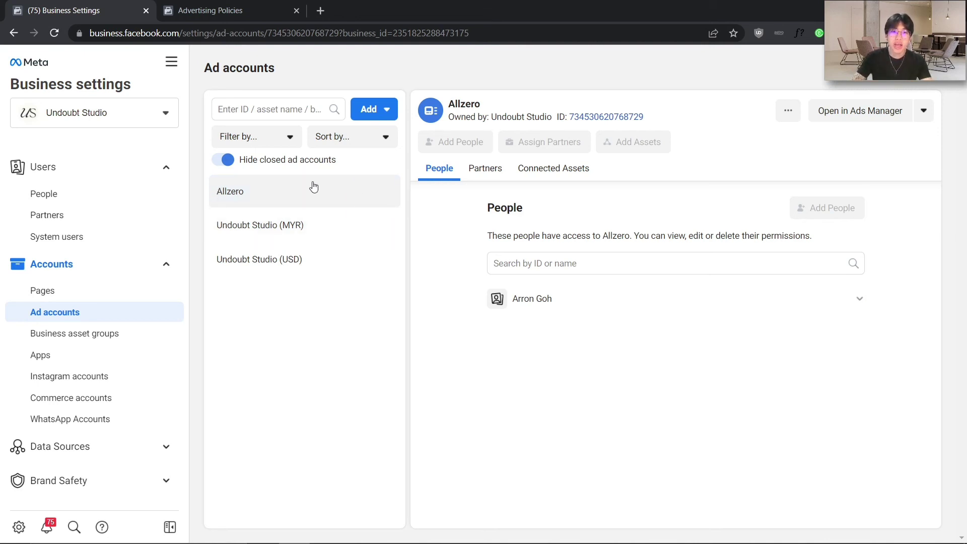
left_click(384, 108)
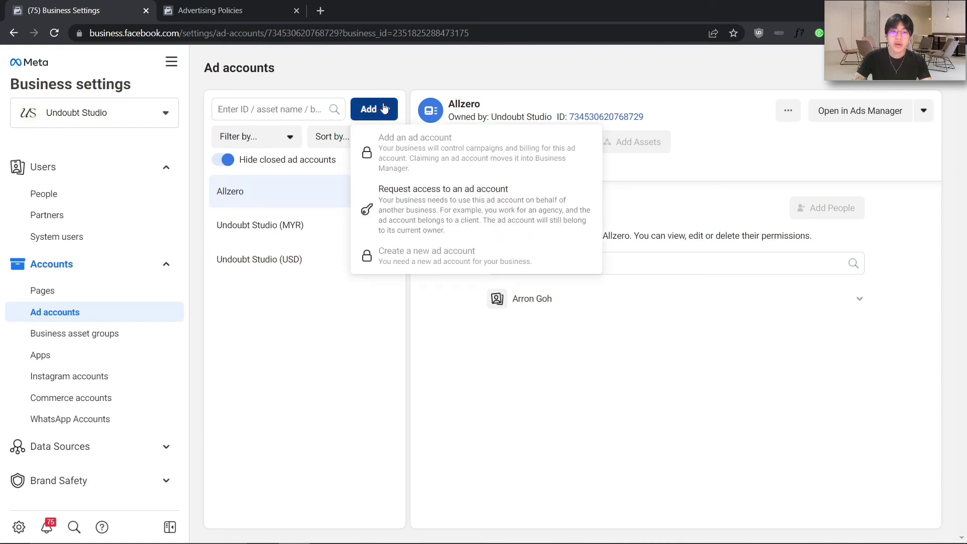
left_click(367, 377)
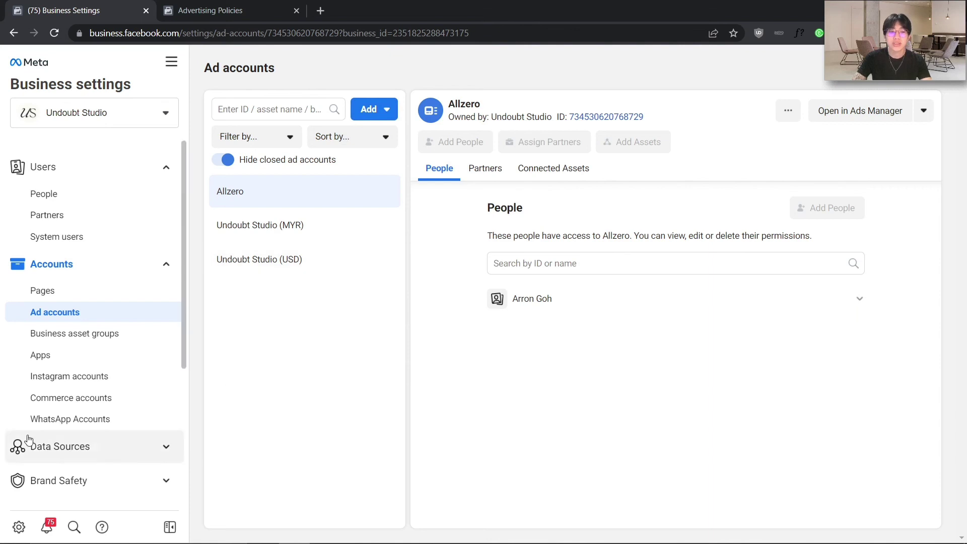
Go to the Business info section of the Business settings.
scroll(60, 438, "down", 4)
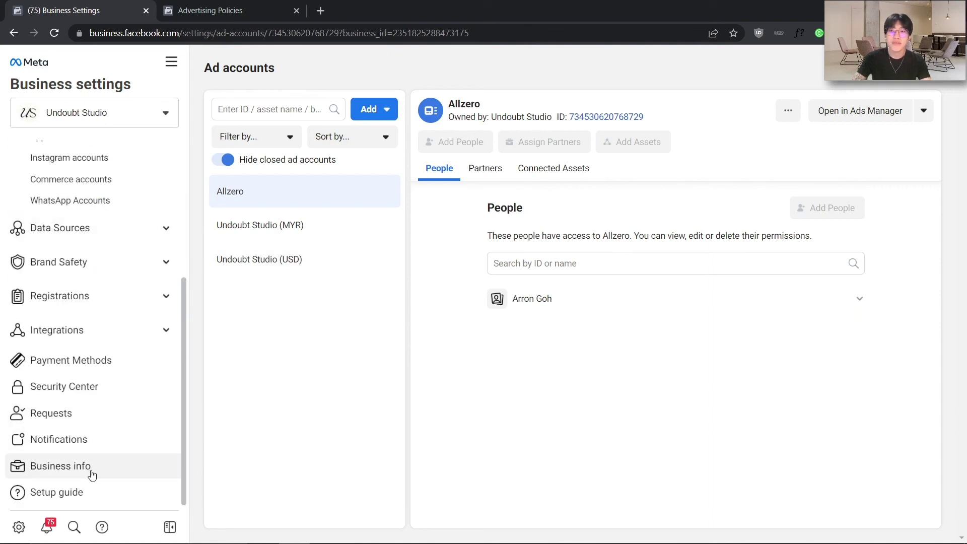